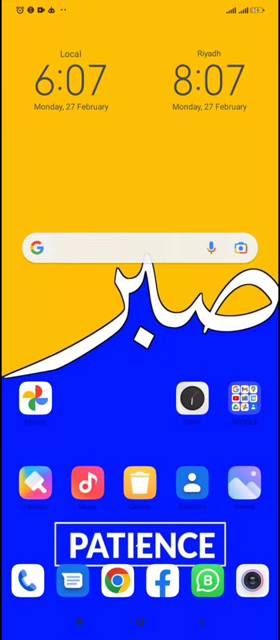
Step: Launch WhatsApp Business from the home-screen dock to reach its Status tab
{"action": "left_click", "coordinate": [207, 580]}
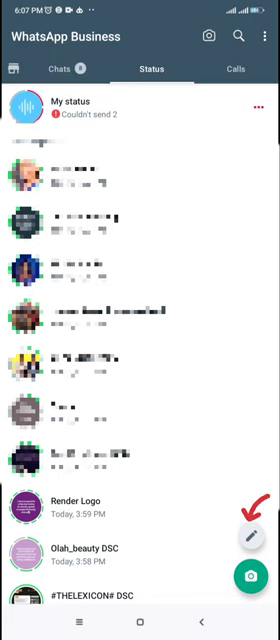
Step: Start a new text status from the pencil button and clear the stray letters
{"action": "left_click", "coordinate": [251, 536]}
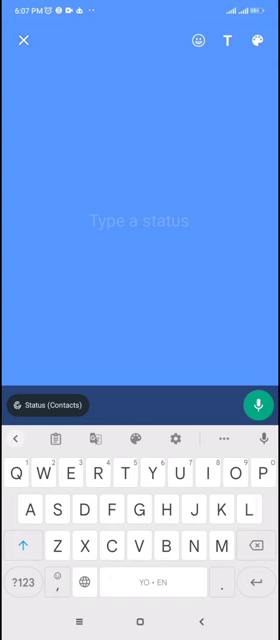
{"action": "type", "text": "Ccbcx"}
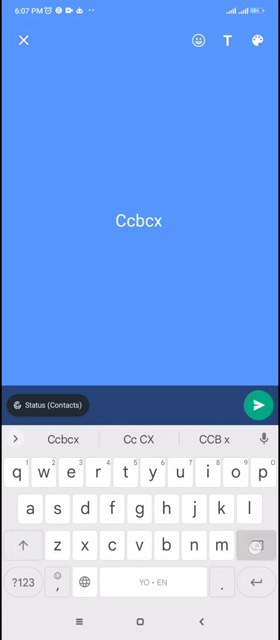
{"action": "key", "text": "BackSpace"}
{"action": "key", "text": "BackSpace"}
{"action": "key", "text": "BackSpace"}
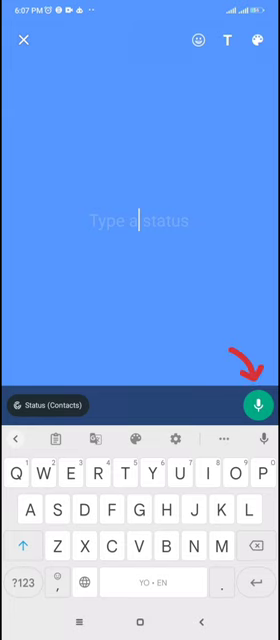
Step: Hold the microphone button in the text status composer to record a voice note
{"action": "left_click_drag", "start_coordinate": [258, 404], "coordinate": [258, 404]}
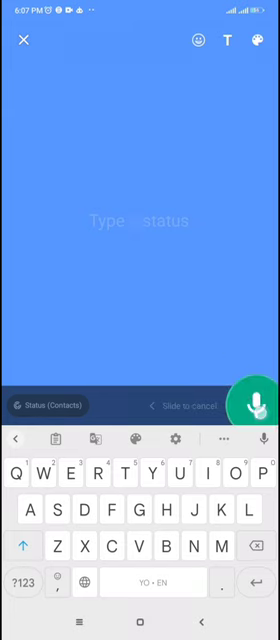